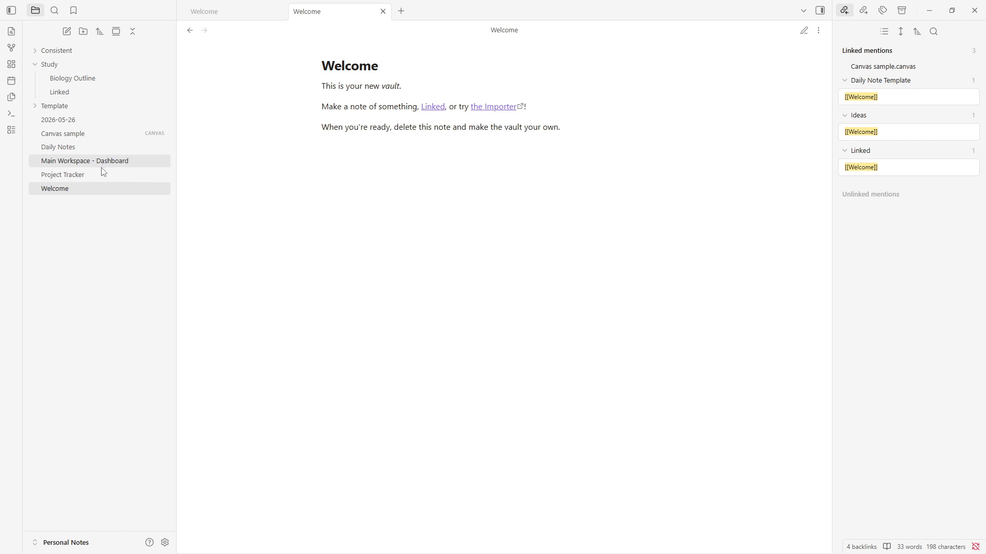
Open the Daily Notes note.
mouse_move(102, 168)
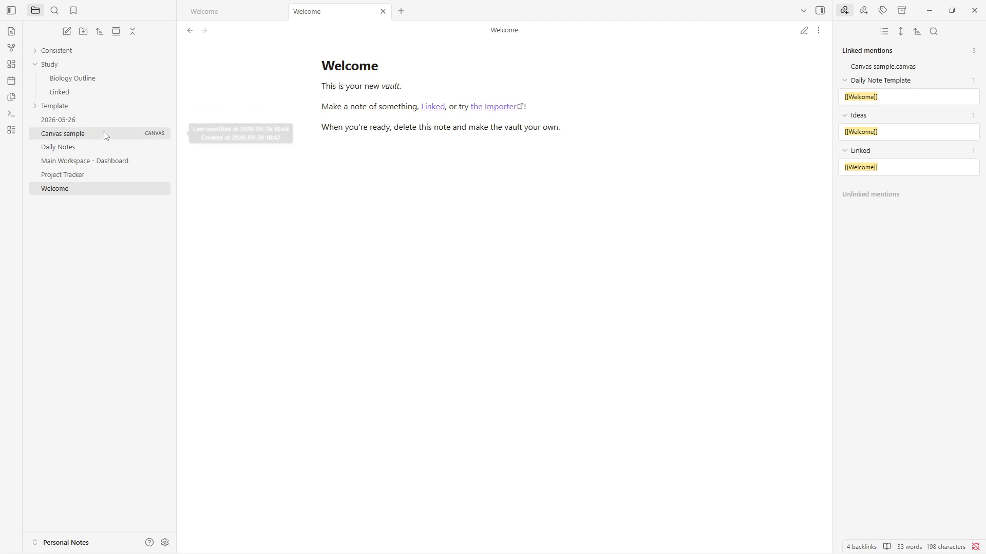
left_click(101, 144)
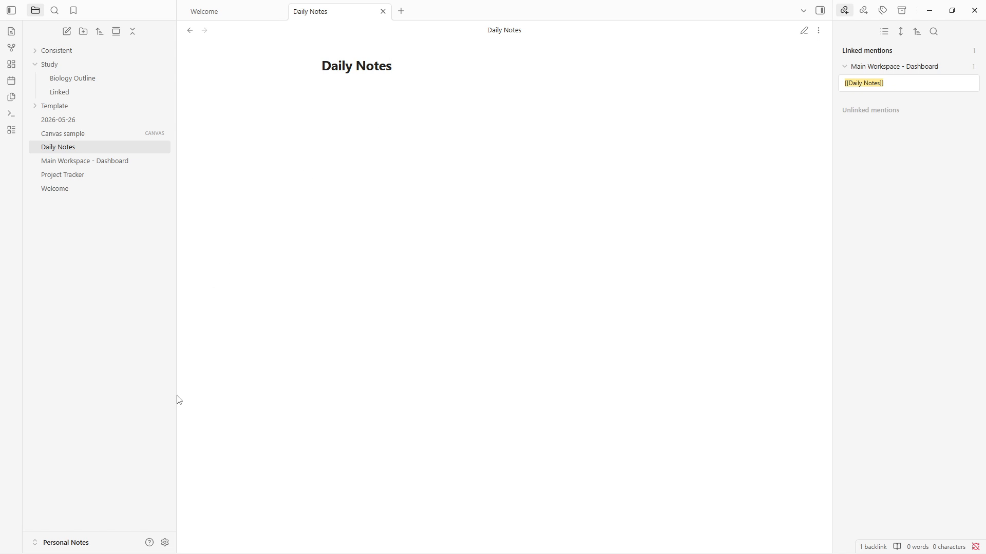
Look at the list of available vaults and stay in the Personal Notes vault.
left_click(81, 543)
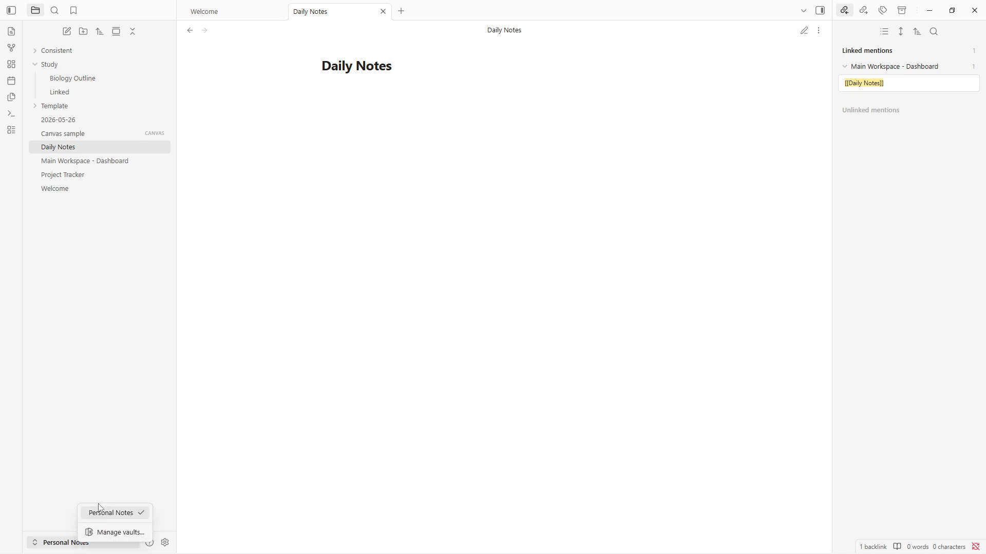
left_click(109, 514)
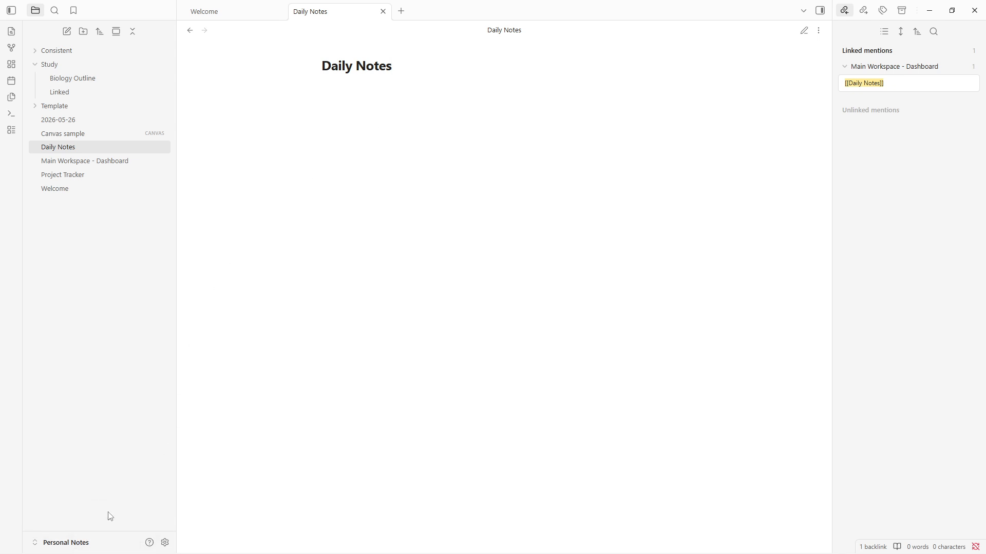
left_click(77, 542)
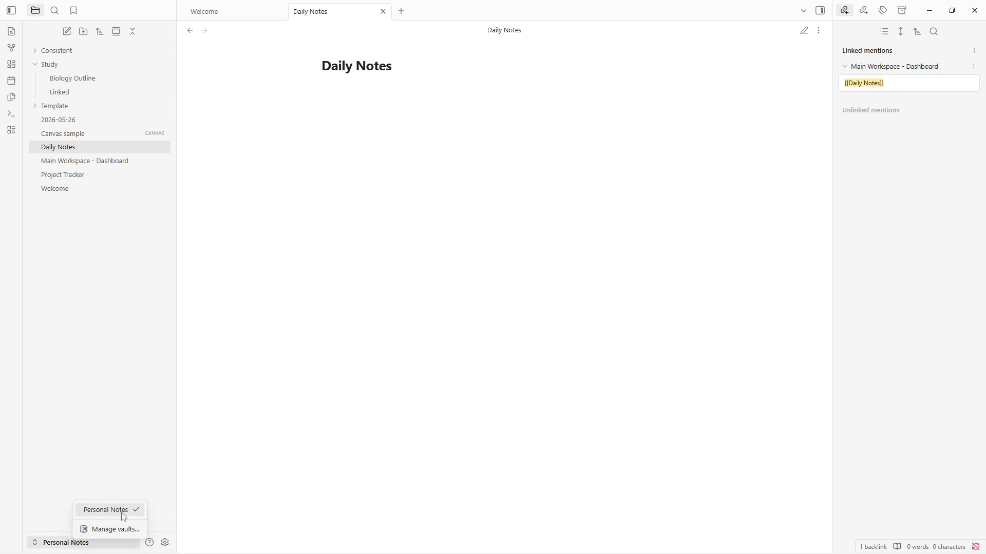
left_click(392, 277)
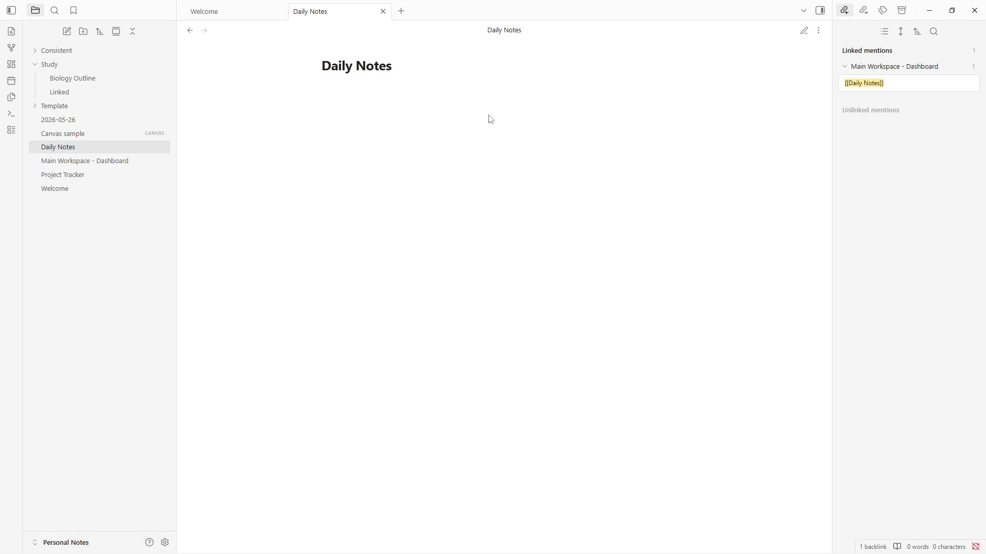
Switch the Daily Notes note to editing mode and add the level-one heading "This is a tutorial".
left_click(471, 68)
left_click(805, 32)
key("Return")
type("#")
key("Escape")
type("we")
key("BackSpace")
key("BackSpace")
type("This is a ")
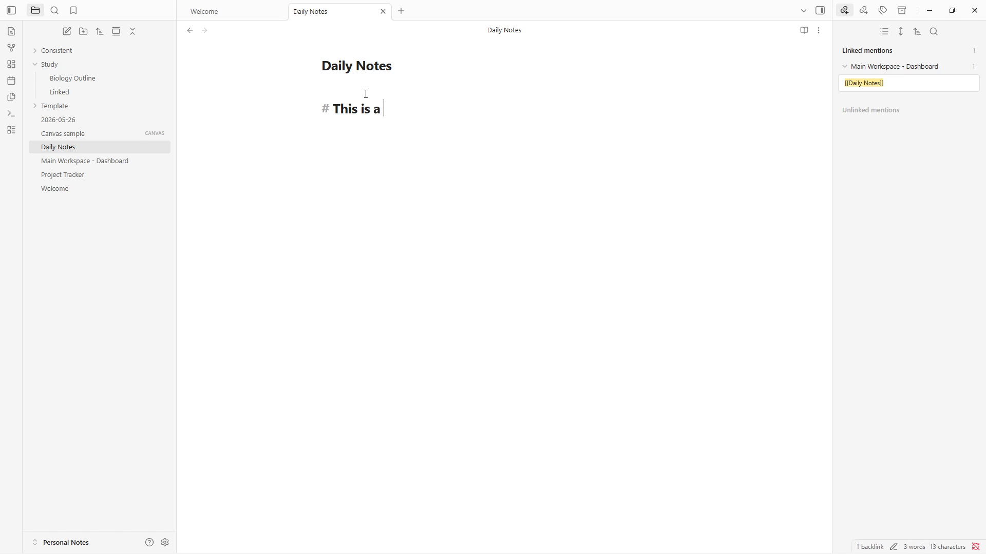
type("tutorial")
key("Return")
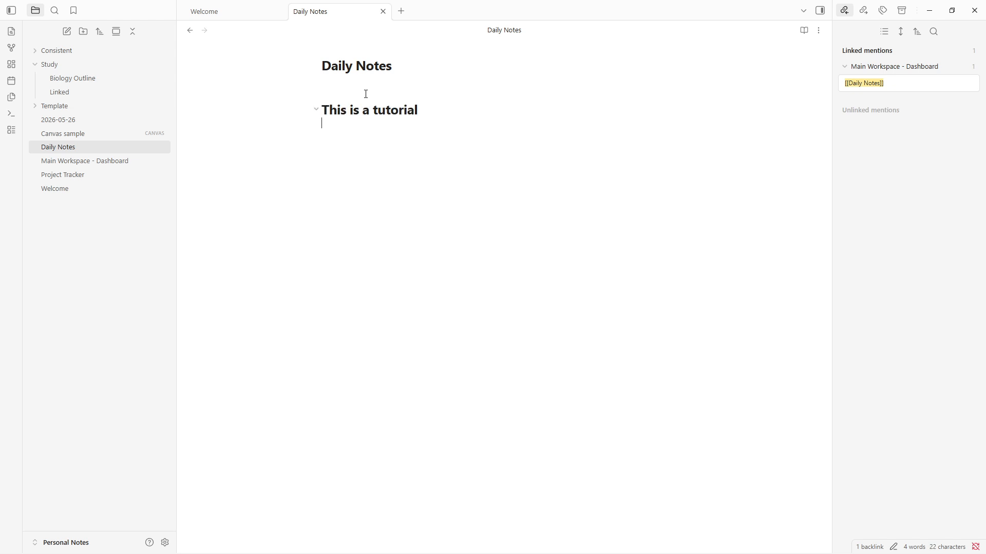
Try out the fold control of the "This is a tutorial" heading.
left_click(316, 110)
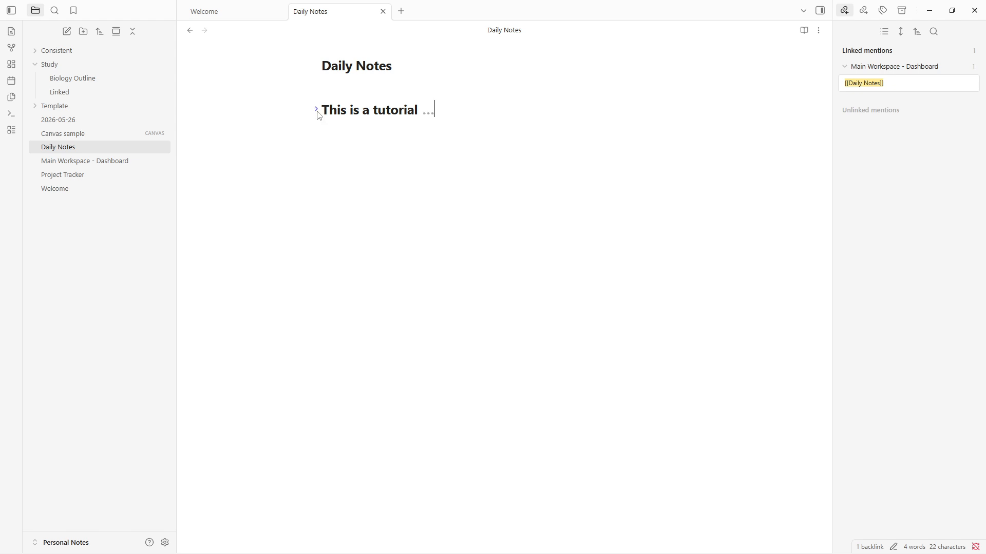
left_click(432, 115)
left_click(316, 110)
Add the level-three heading "Hello" below the "This is a tutorial" heading.
left_click(343, 134)
type("### Hello")
key("Return")
Add a bulleted list under "Hello" with the items "Report" and "work".
type("Report ")
type("work")
key("BackSpace")
Add a numbered list of three items below the bullets, each reading "example".
type("1.")
type("example")
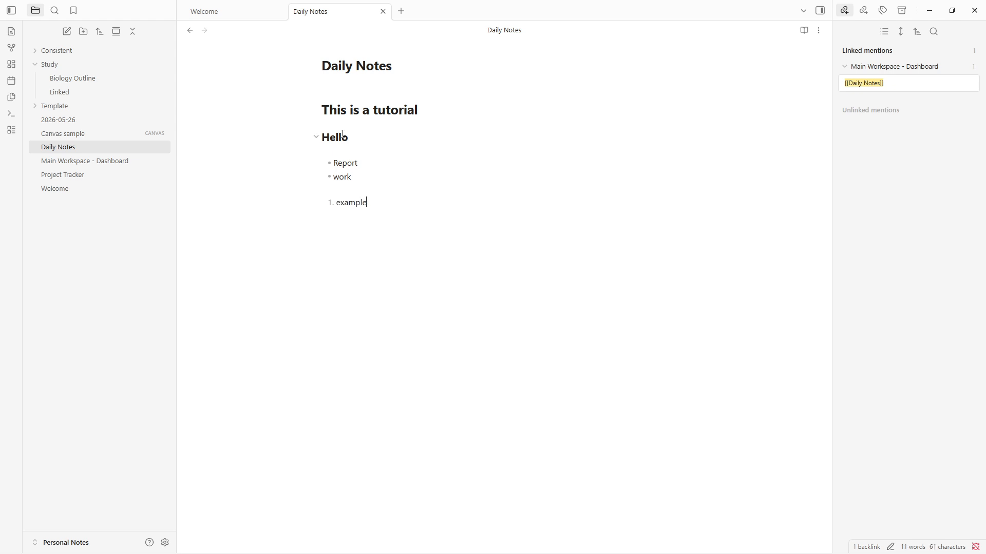
key("Return")
type("example 2. example")
Format the bullet "Report" as italic and the bullet "work" as bold with Markdown asterisks.
type("*")
key("Down")
type("**")
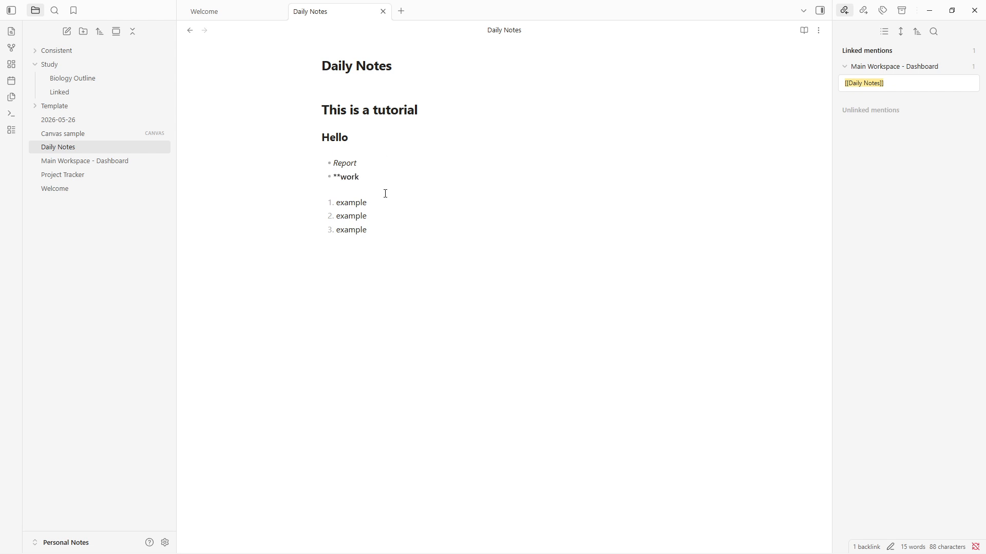
key("ctrl+z")
left_click(433, 250)
left_click(362, 177)
left_click(337, 162)
Insert an internal link to the Website Redesign note below the numbered list.
left_click(380, 222)
key("Return")
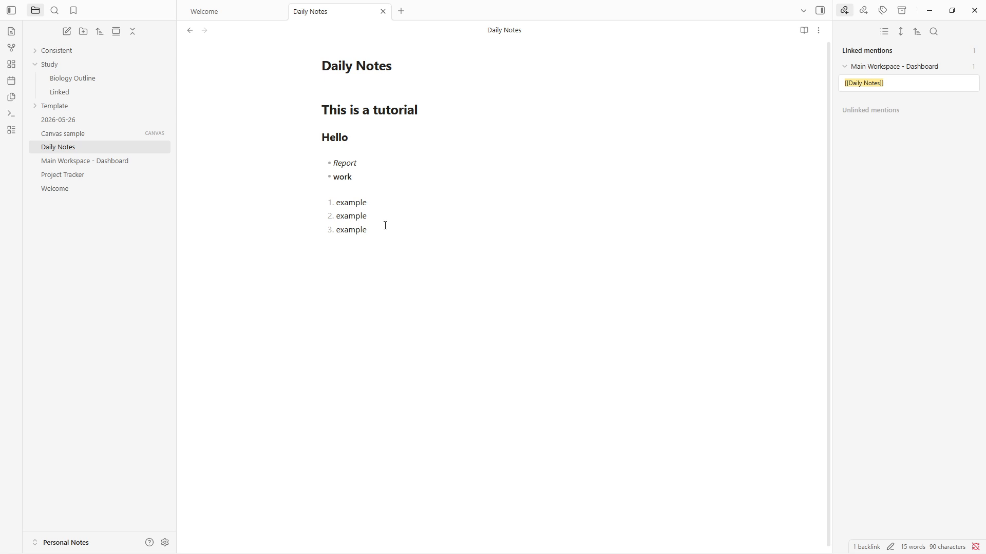
type("[[")
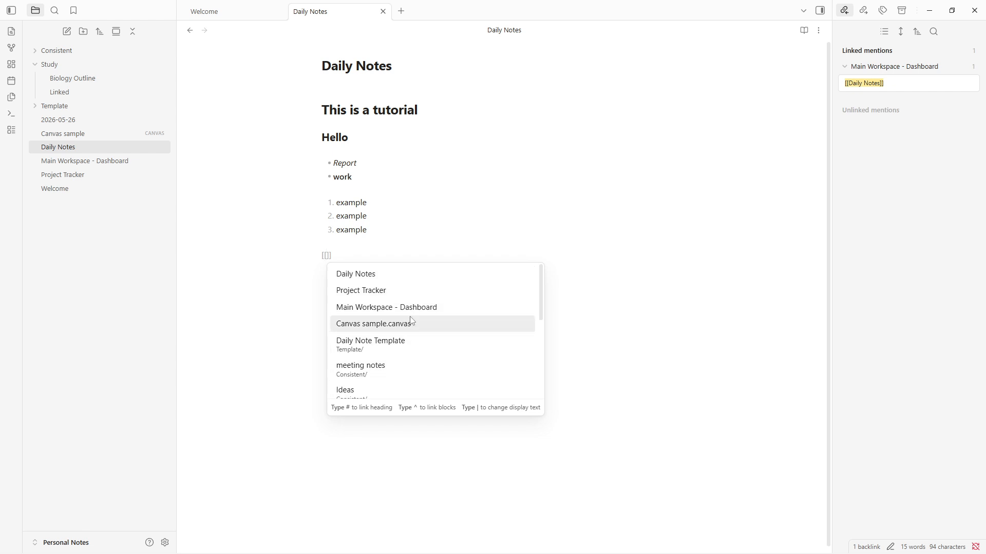
scroll(407, 323, "down", 5)
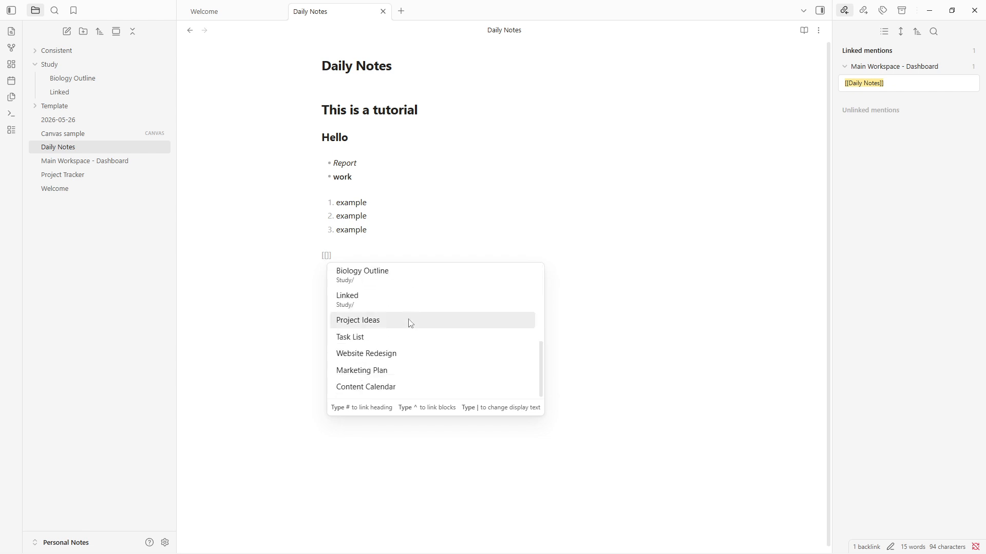
left_click(396, 353)
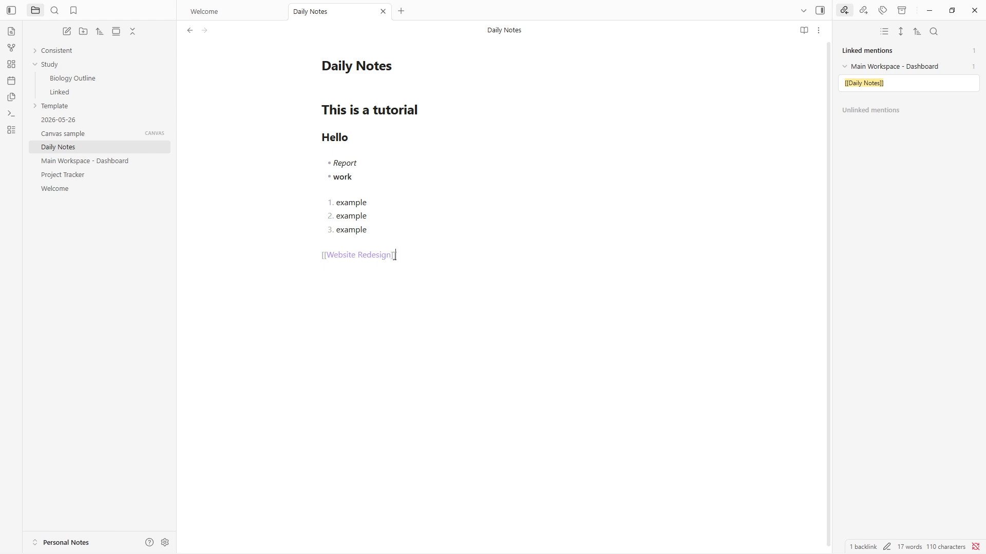
Create the Website Redesign note by following its link, test its backlink to Daily Notes, and return to Daily Notes.
left_click(358, 255, "ctrl")
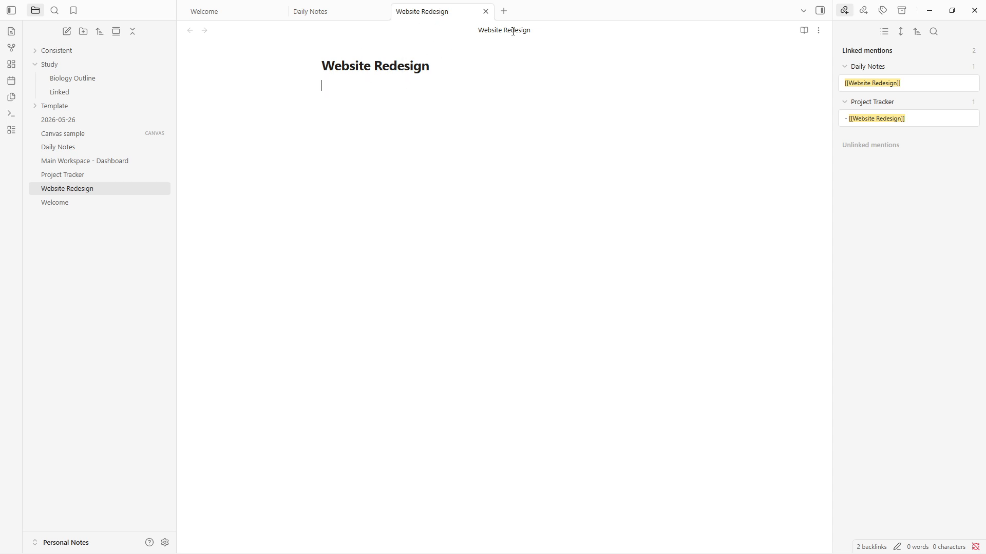
left_click(885, 69)
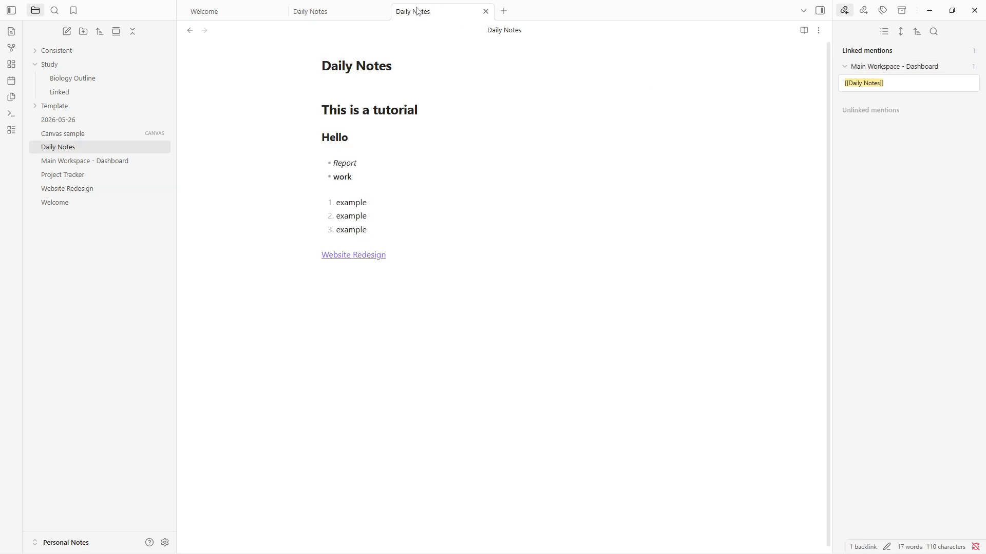
left_click(360, 264)
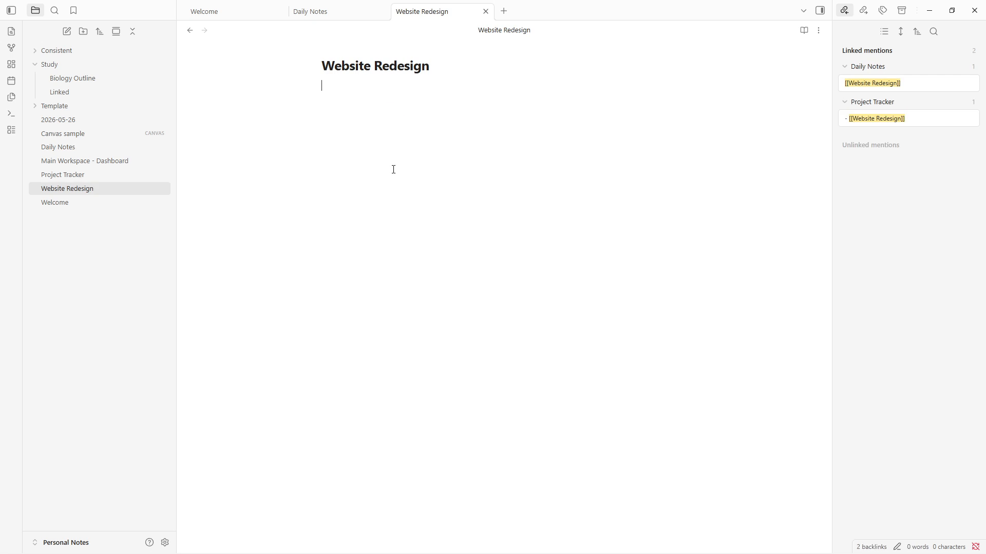
left_click(485, 11)
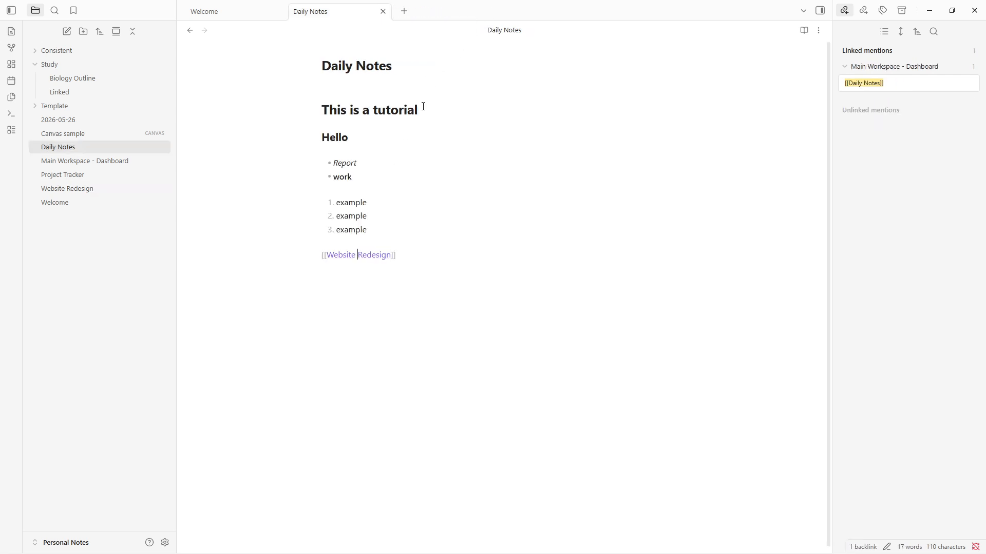
left_click(367, 258)
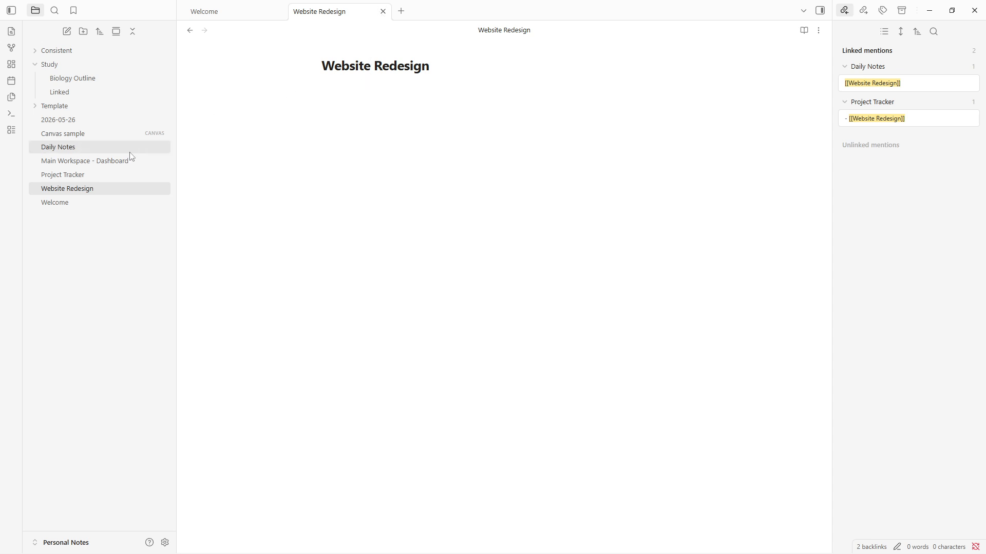
left_click(191, 32)
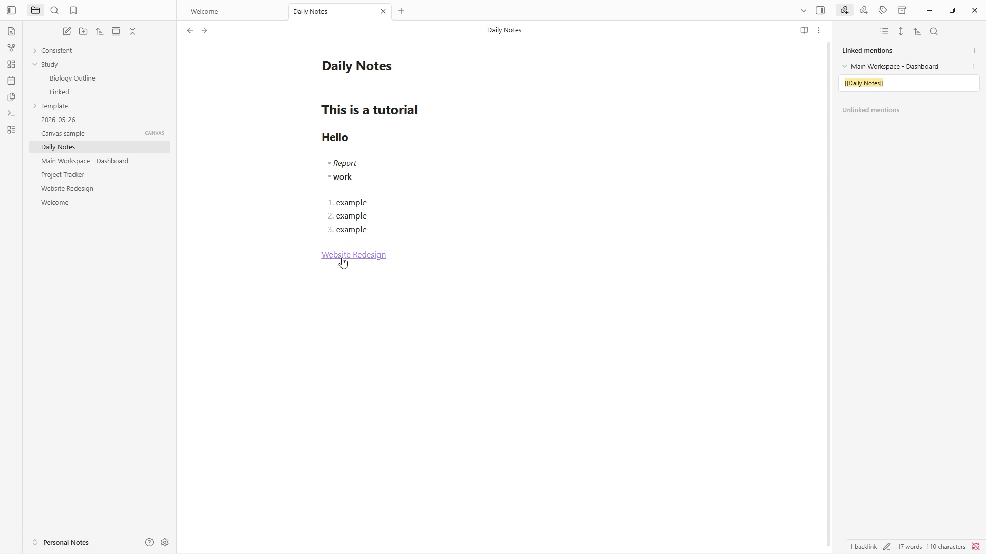
Examine the Markdown syntax behind the headings, bullets and internal link in the Daily Notes note.
left_click(411, 67)
left_click(407, 261)
left_click(422, 255)
left_click(369, 164)
left_click(373, 177)
left_click(364, 140)
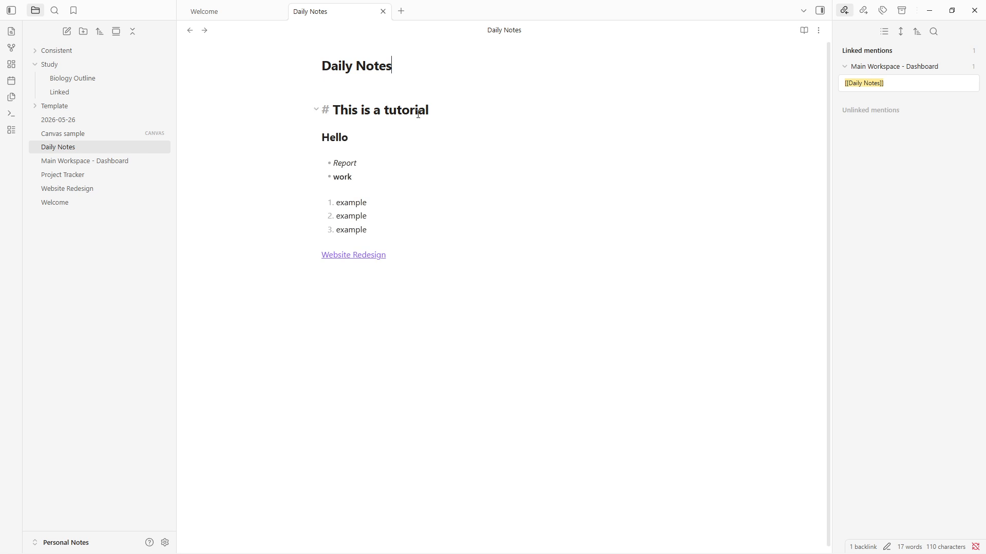
left_click(423, 249)
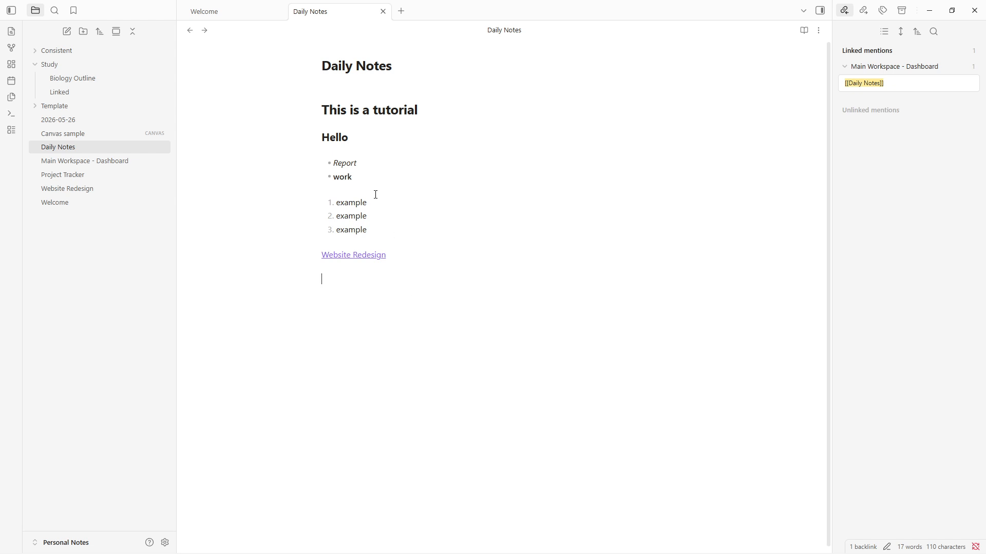
left_click(368, 175)
left_click(367, 164)
Add the bold line "This is a bold text" below the Website Redesign link, separated by a blank line.
left_click(415, 255)
key("Return")
key("Return")
type("*")
type("This is")
type(" a ")
type("bold tex")
type("t")
key("Return")
type("*")
Add the italic line "This is an italic text" beneath the bold line.
key("BackSpace")
type("*")
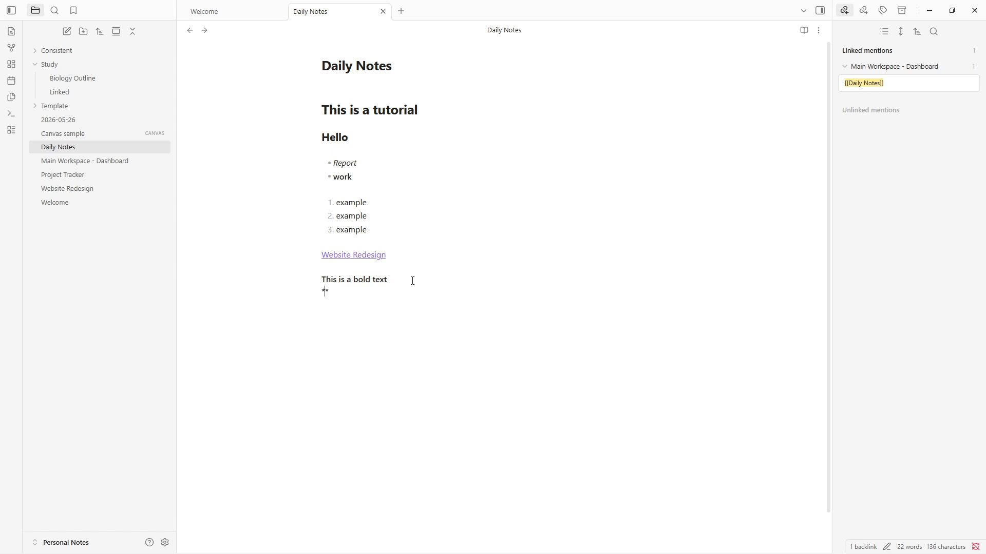
type("This is an italic text")
key("Return")
key("Delete")
key("Return")
Insert a blank line between the bold and italic lines and check the italic line's Markdown syntax.
left_click(410, 287)
left_click(401, 281)
key("Return")
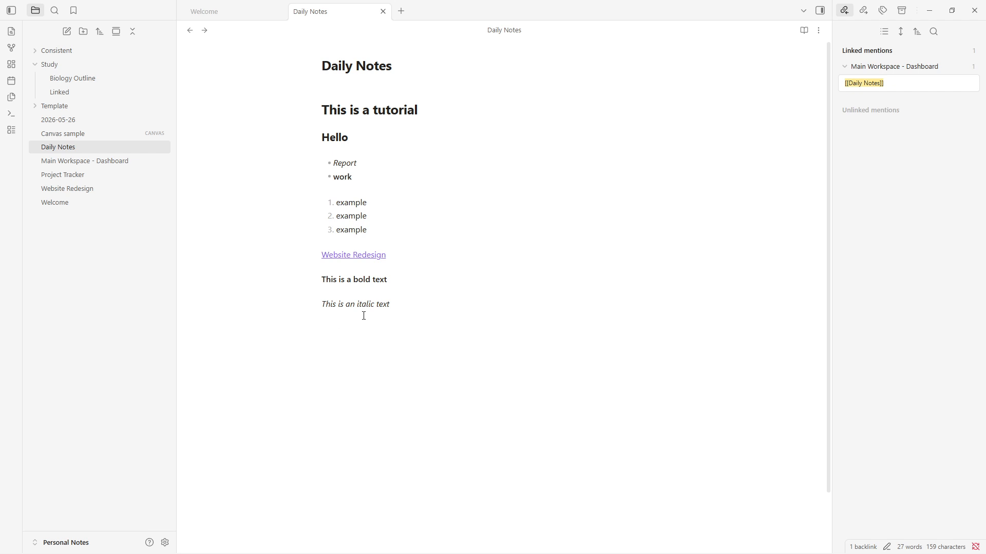
left_click(362, 291)
left_click(358, 304)
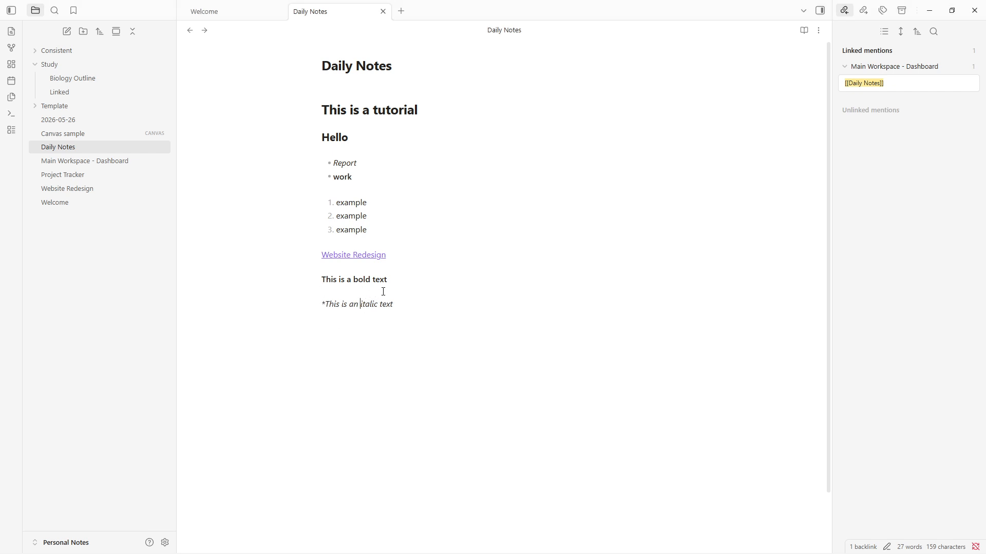